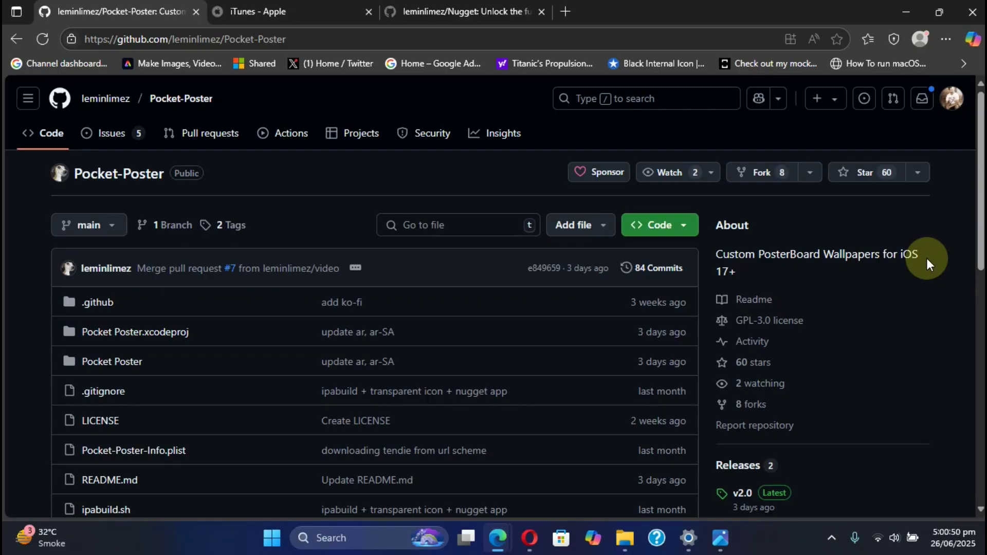
scroll(926, 258, down, 1)
Step: Open the Pocket-Poster v2.0 release page to review its notes and assets
click(743, 421)
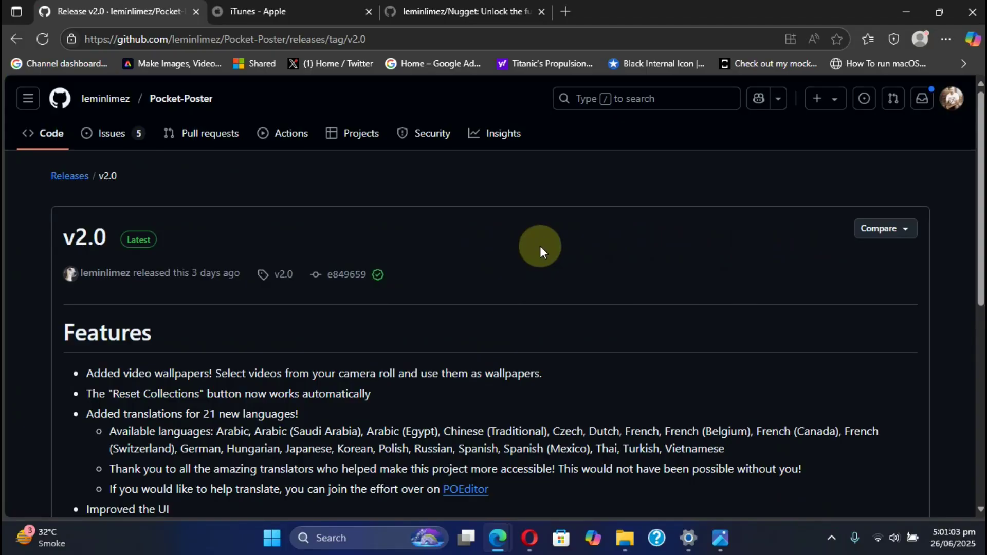
scroll(540, 247, down, 3)
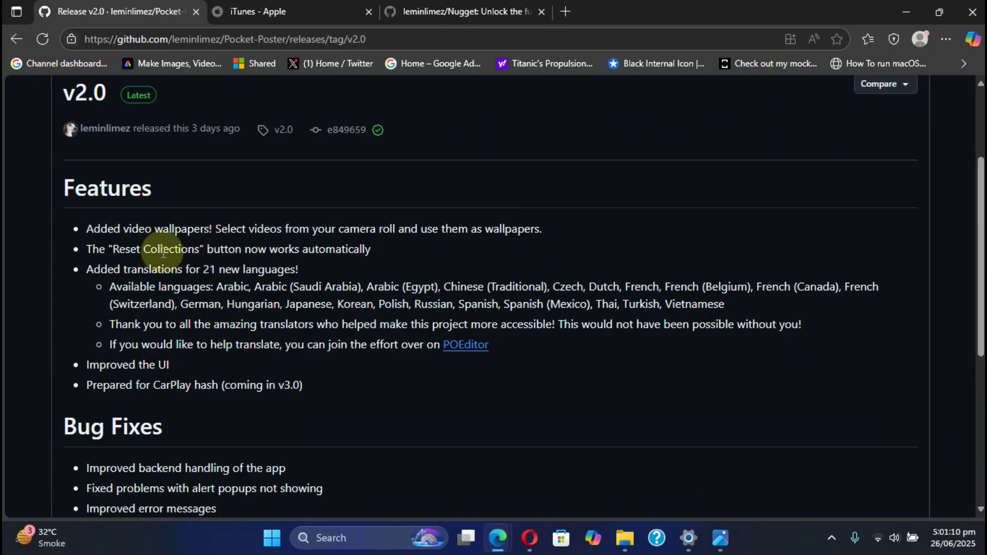
scroll(279, 401, down, 3)
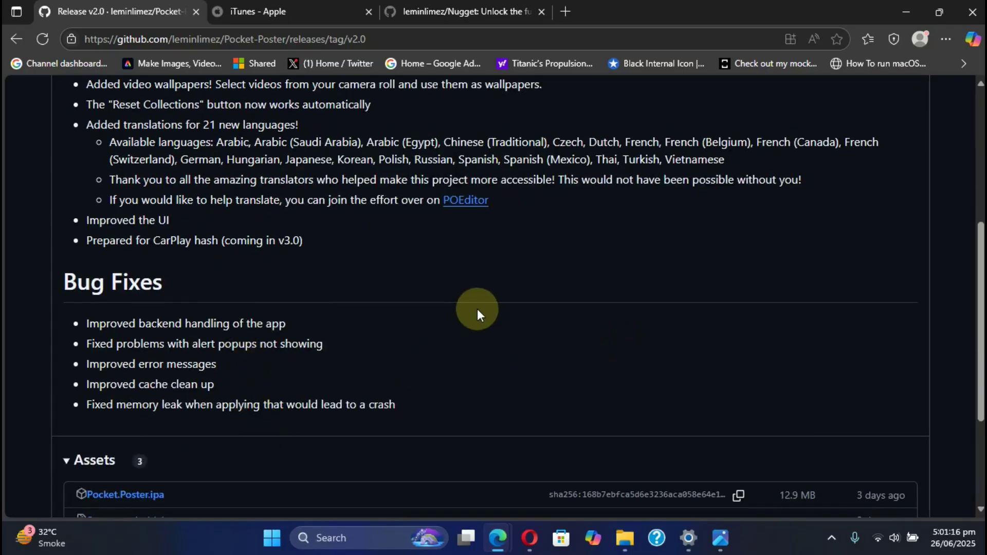
scroll(477, 310, down, 3)
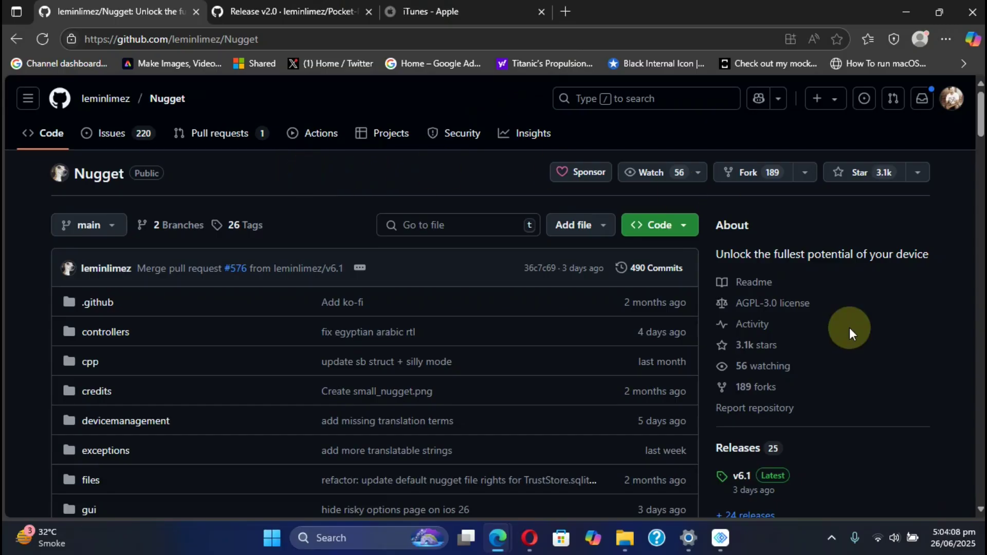
scroll(850, 326, down, 1)
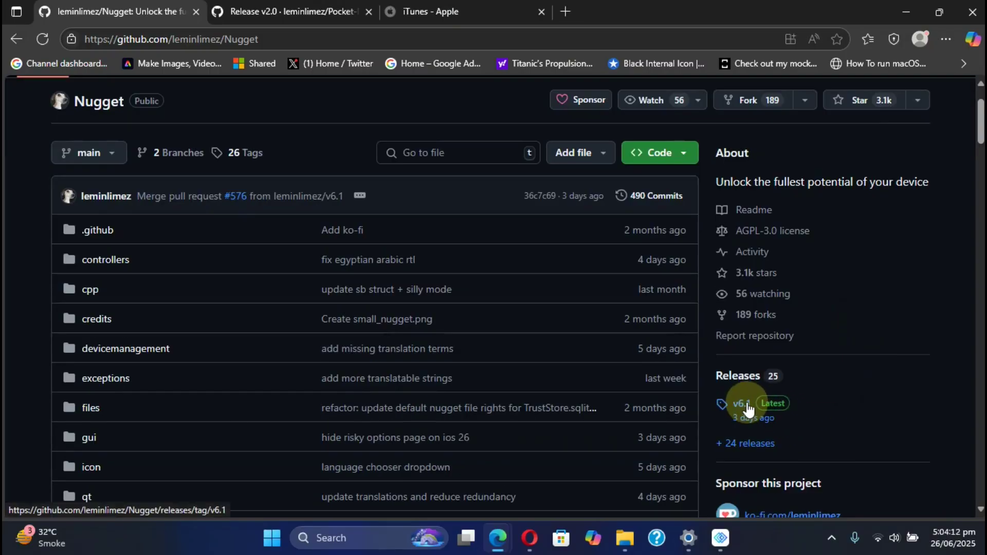
Step: Open the Nugget v6.1 release for Nugget_Windows.zip, then go to Apple's iTunes page
click(742, 403)
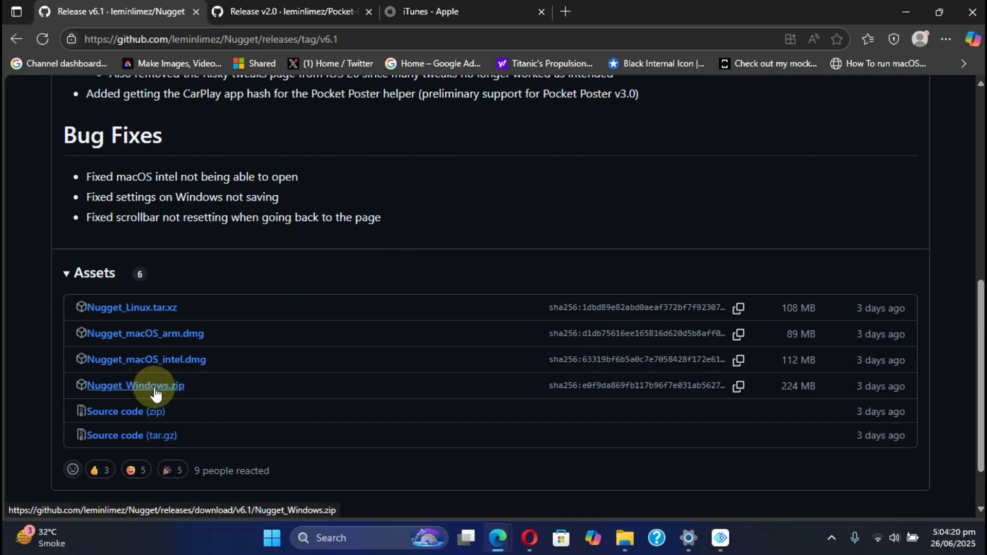
click(432, 11)
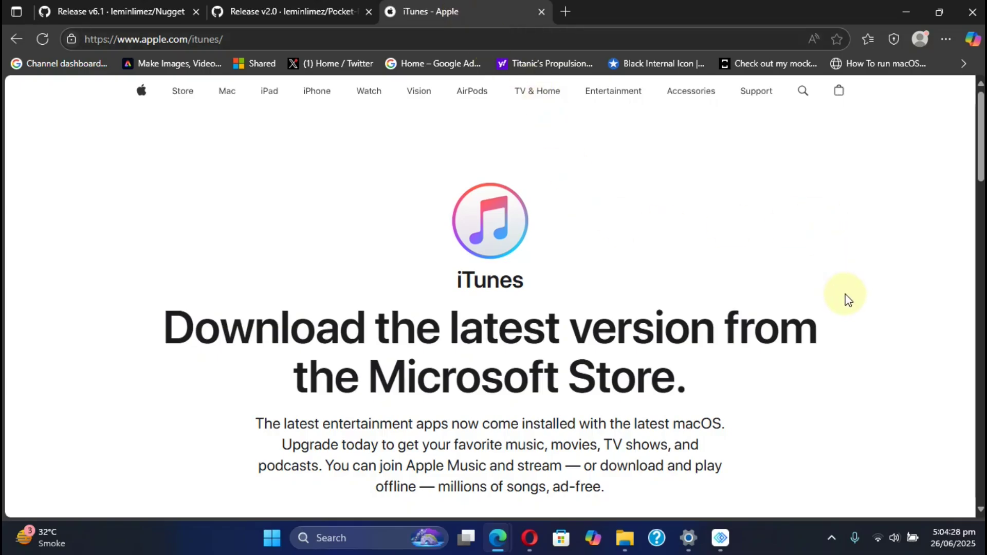
scroll(847, 298, down, 5)
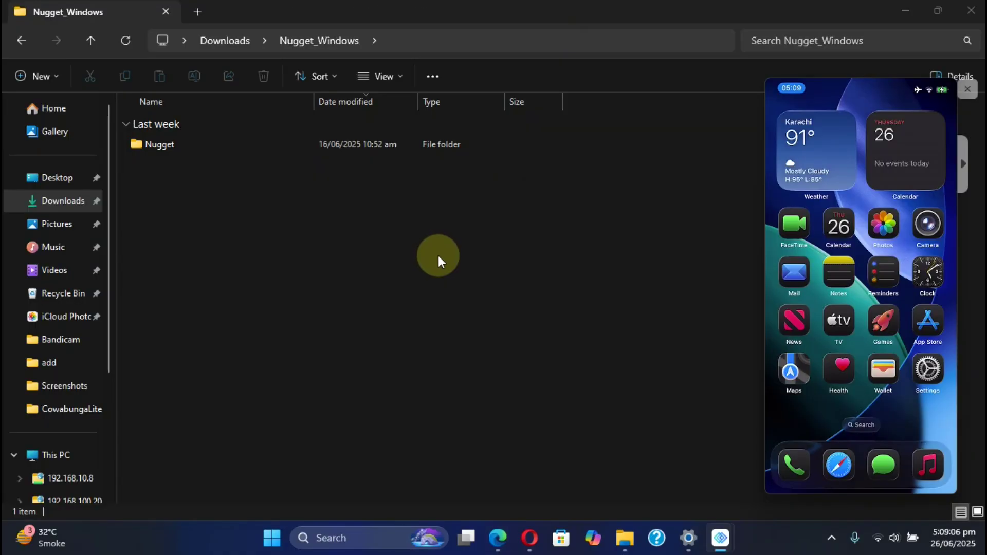
Step: Open the Nugget folder in Nugget_Windows and launch Nugget.exe
double_click(173, 144)
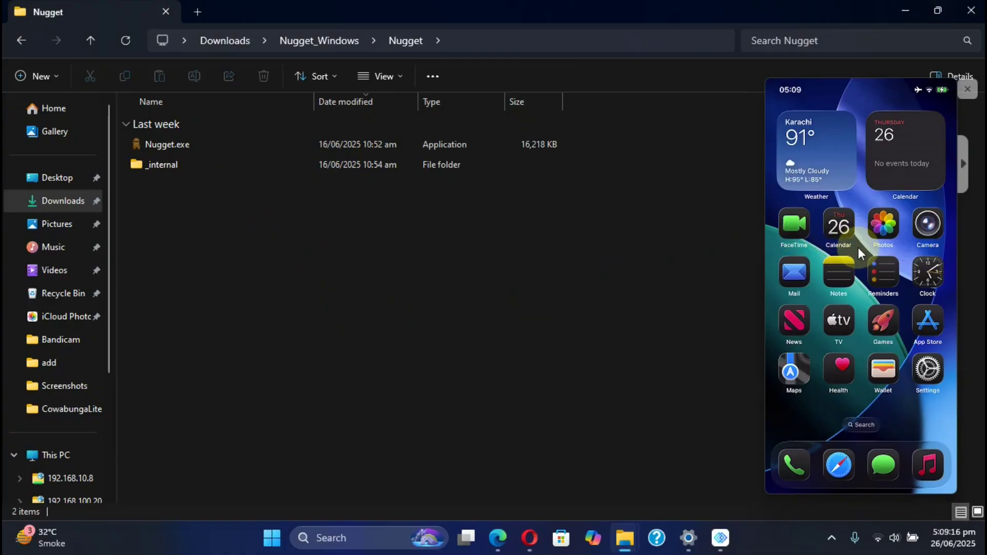
double_click(169, 143)
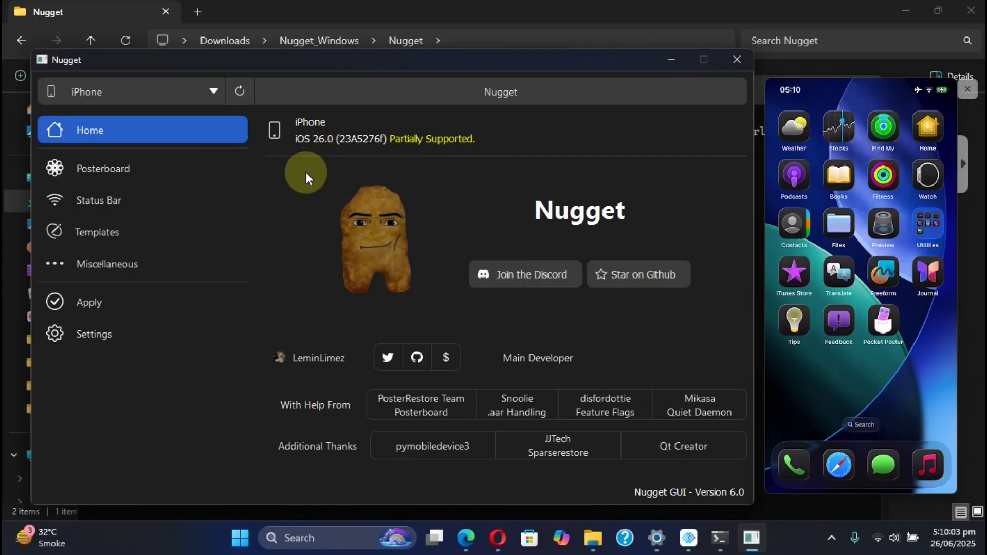
Step: Send the PosterBoard app hash via Pocket Poster Helper and detect it in Pocket Poster settings
click(92, 332)
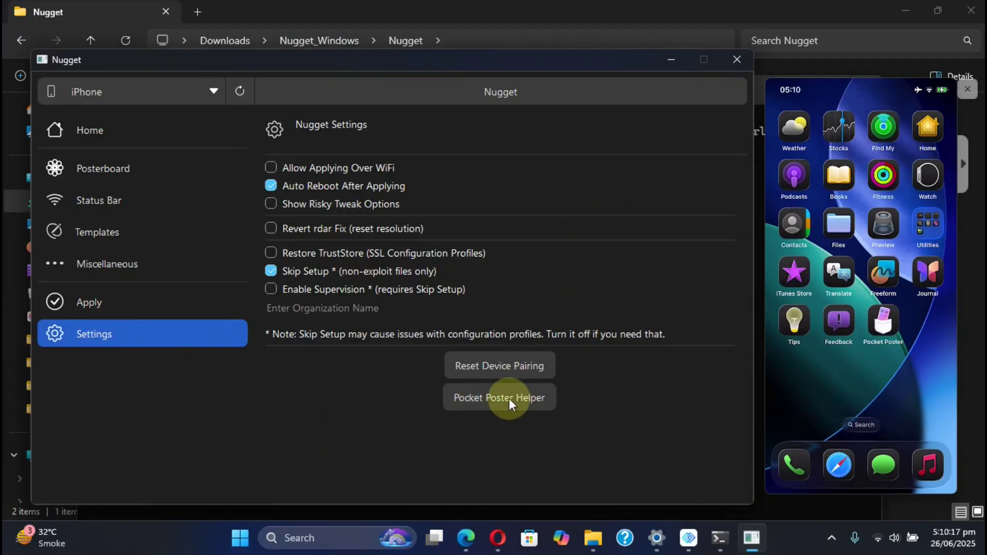
click(529, 404)
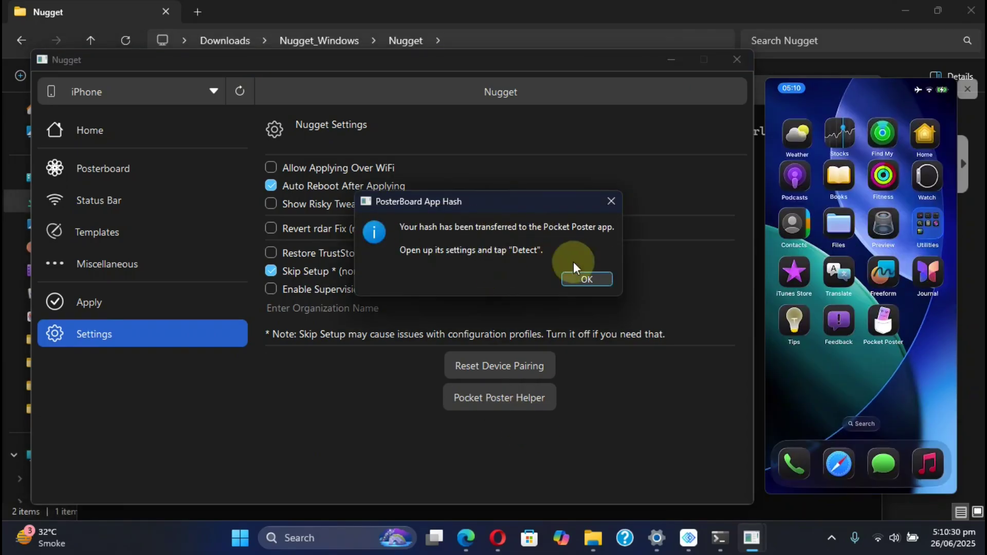
click(884, 324)
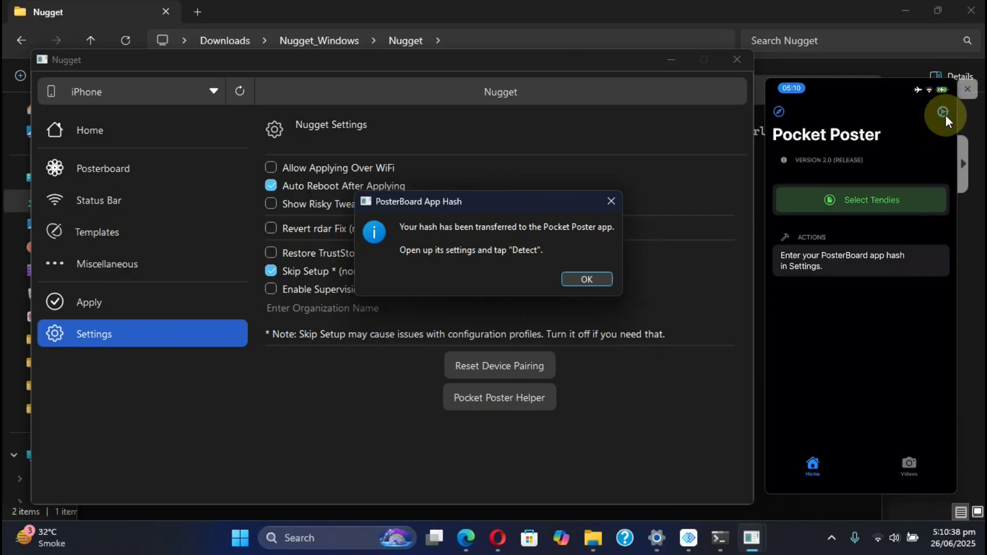
click(946, 115)
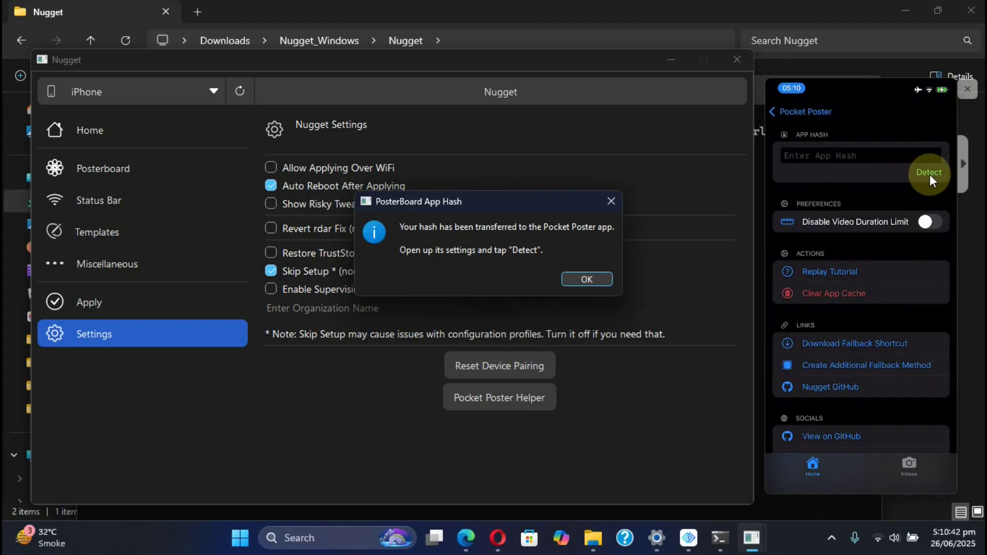
click(929, 174)
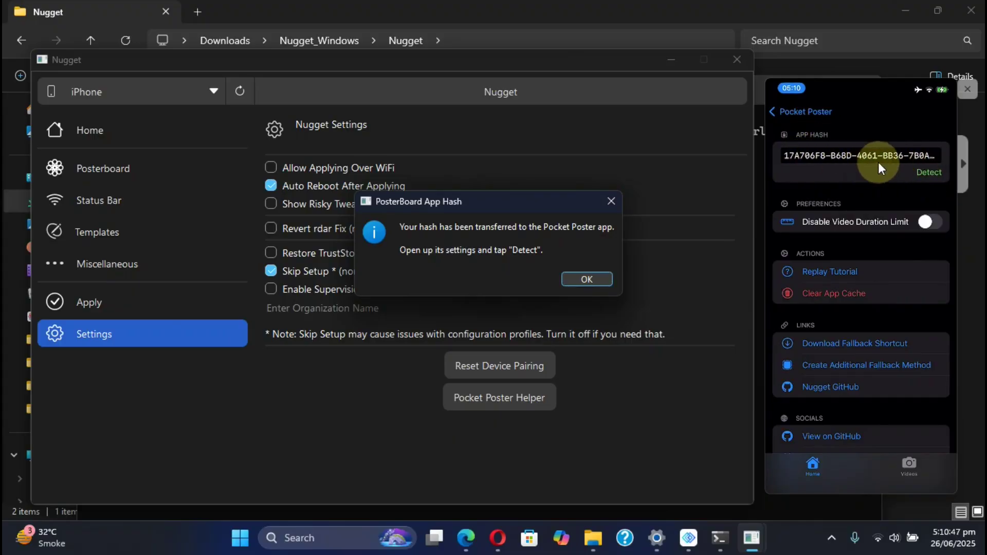
click(586, 278)
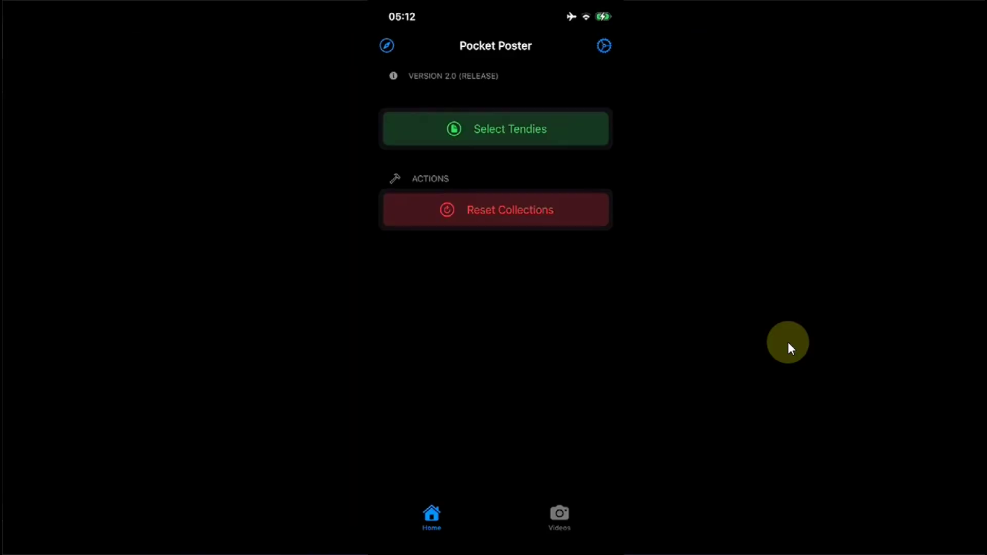
Step: Go to Pocket Poster's Videos section to pick and apply a keyboard video
click(557, 514)
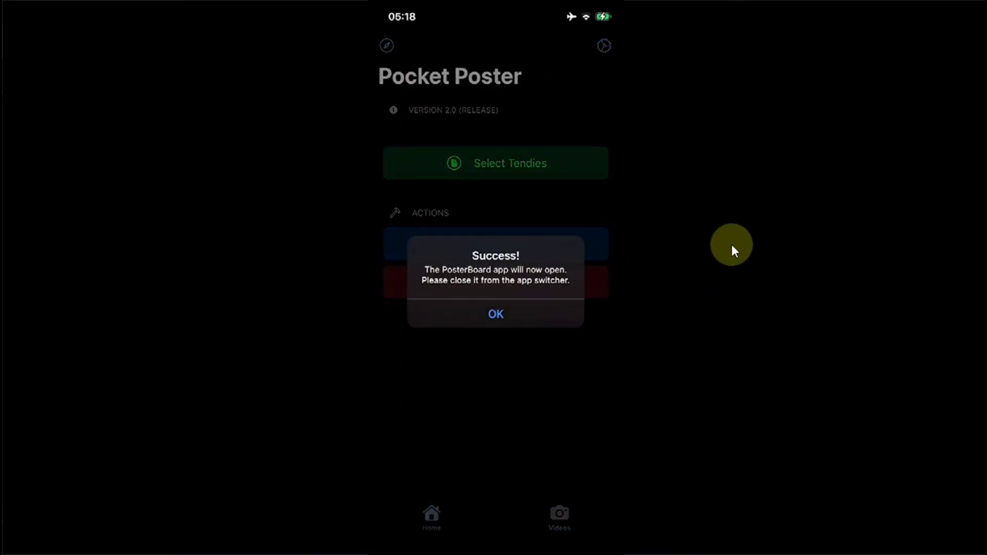
Step: Dismiss the success alert, add a lock screen wallpaper, and preview the keyboard wallpaper
click(493, 314)
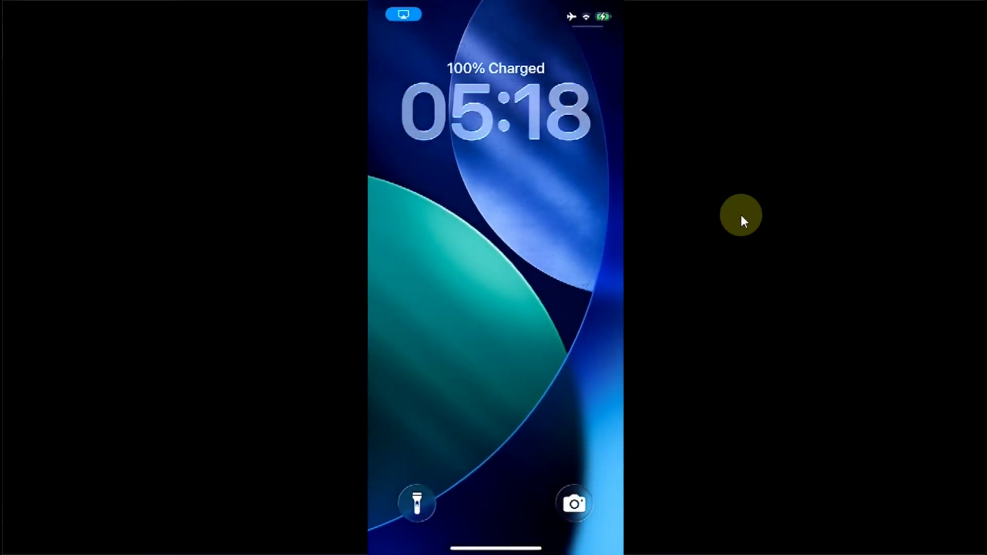
click(498, 267)
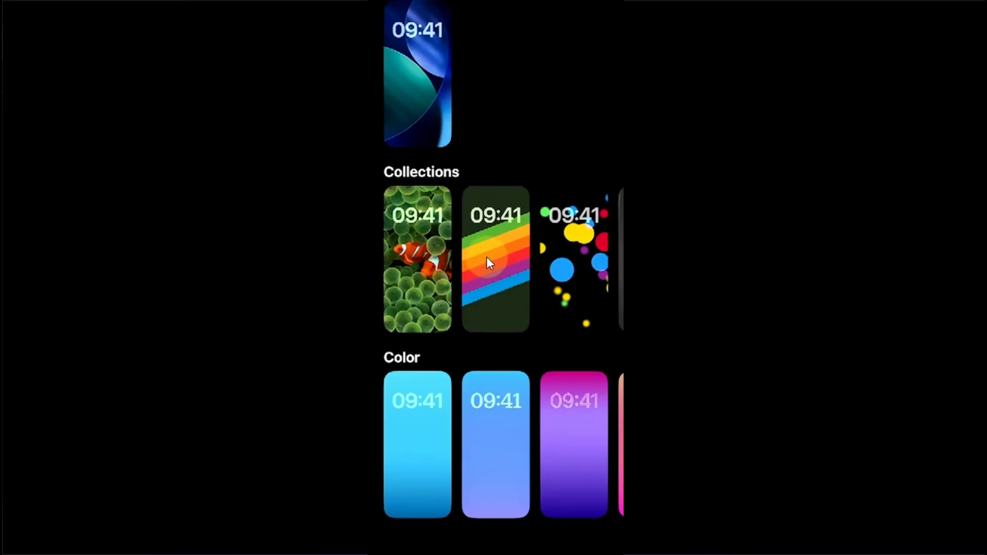
scroll(487, 257, right, 3)
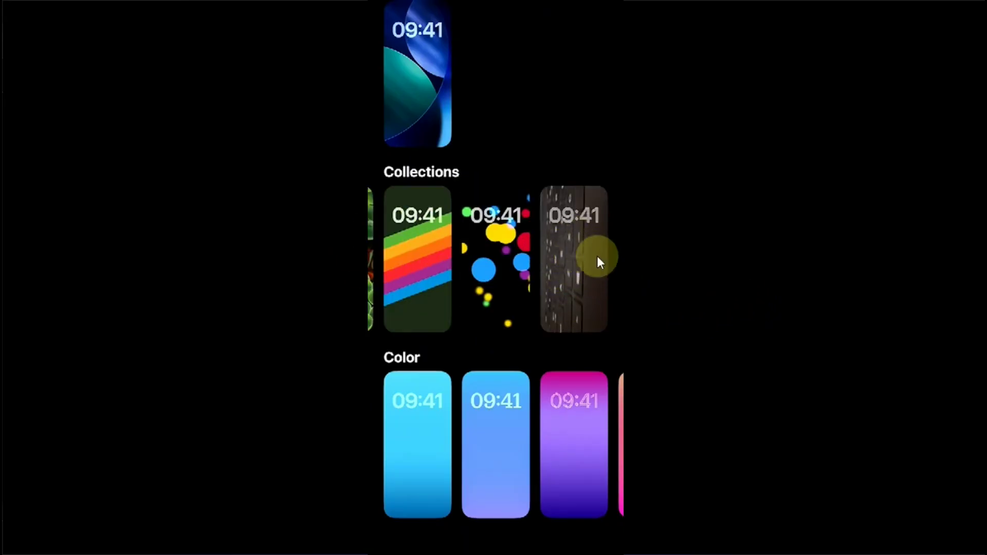
click(580, 260)
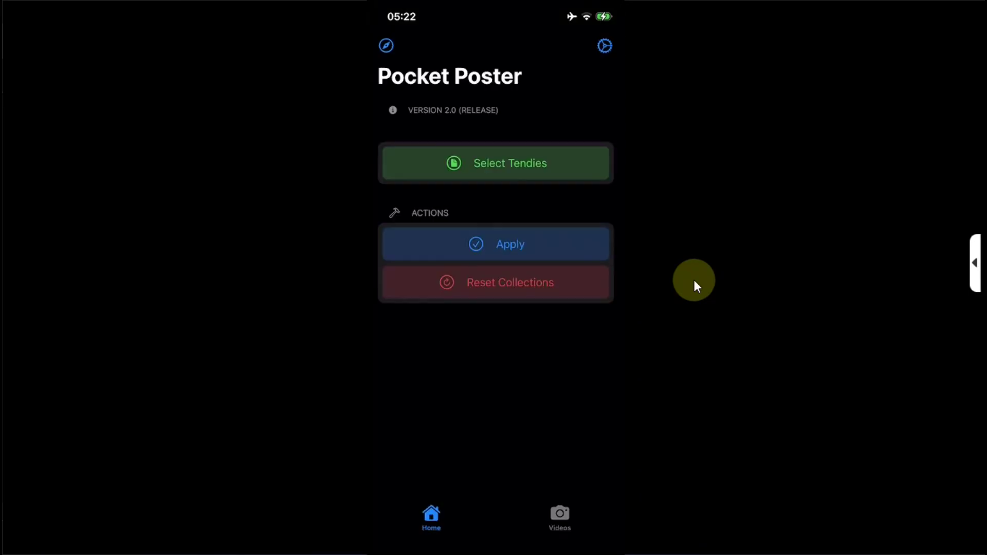
Step: Check the Disable Video Duration Limit preference in Pocket Poster's settings
click(605, 50)
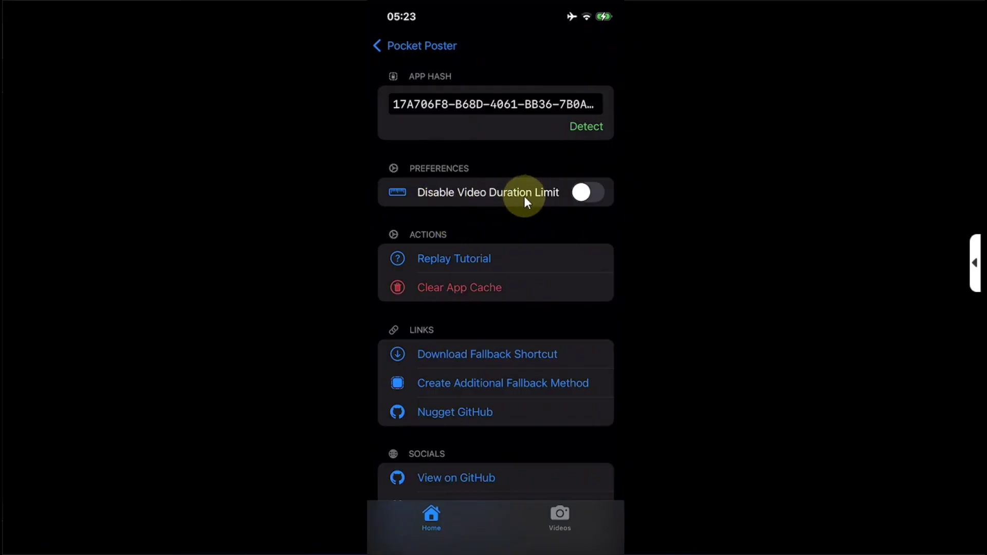